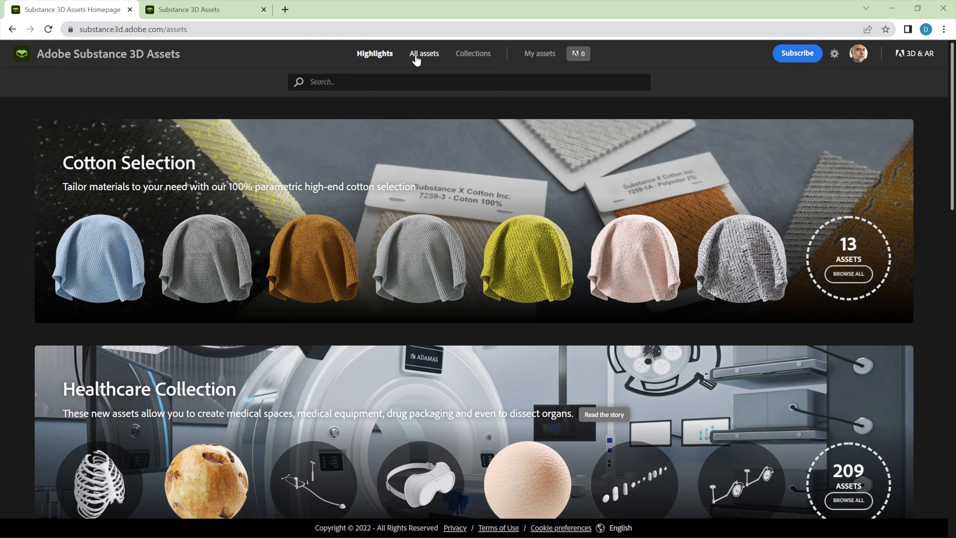
Step: Download the Car Iridescent Paint material from the free assets on Adobe Substance 3D Assets
click(195, 17)
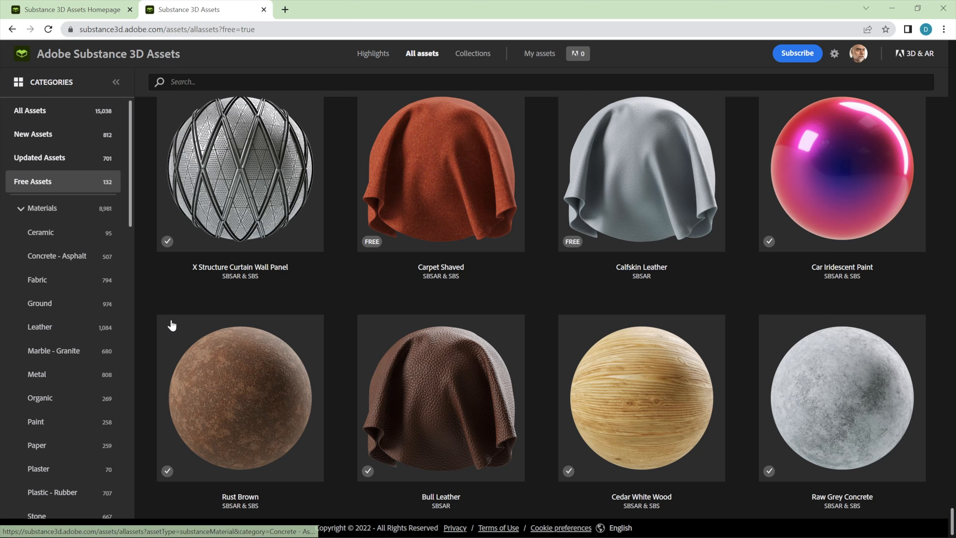
mouse_move(230, 327)
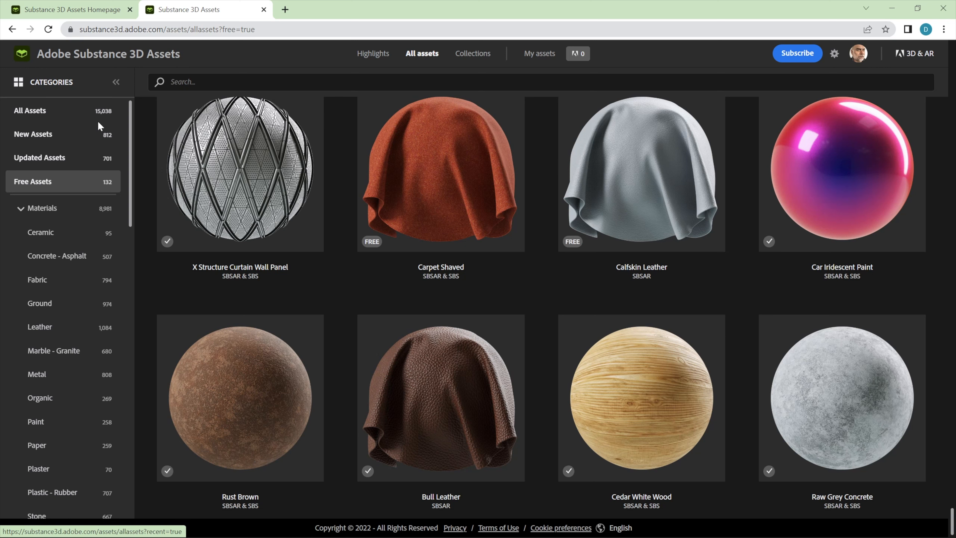
mouse_move(189, 185)
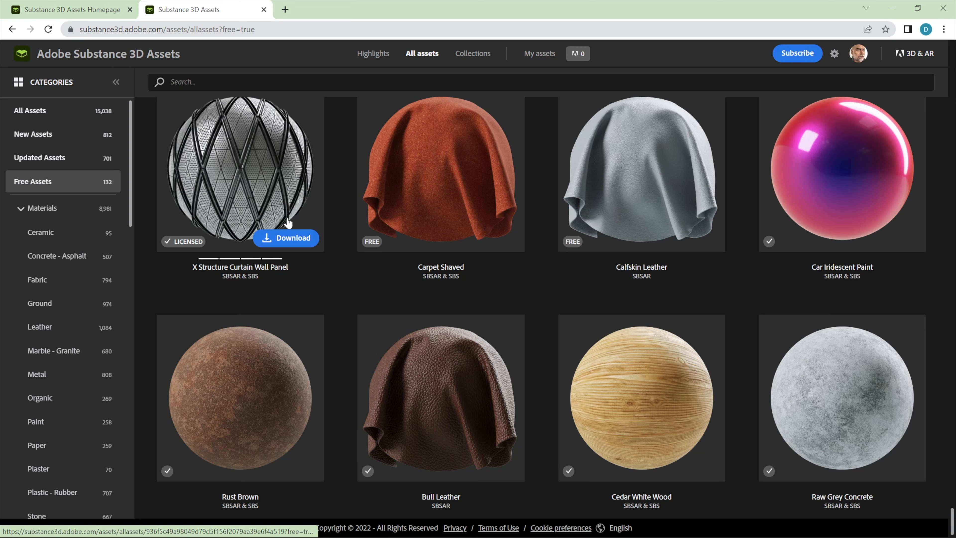
mouse_move(651, 216)
mouse_move(807, 213)
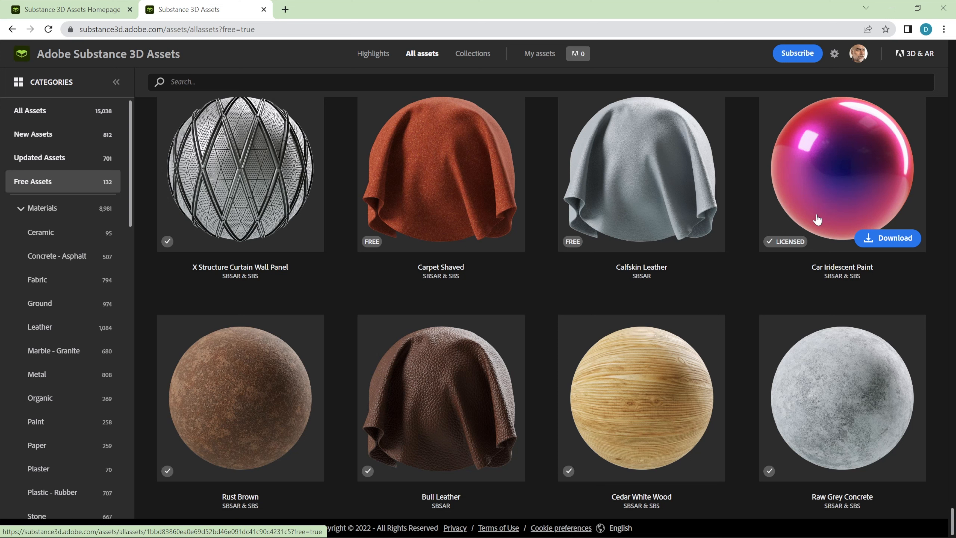
click(889, 243)
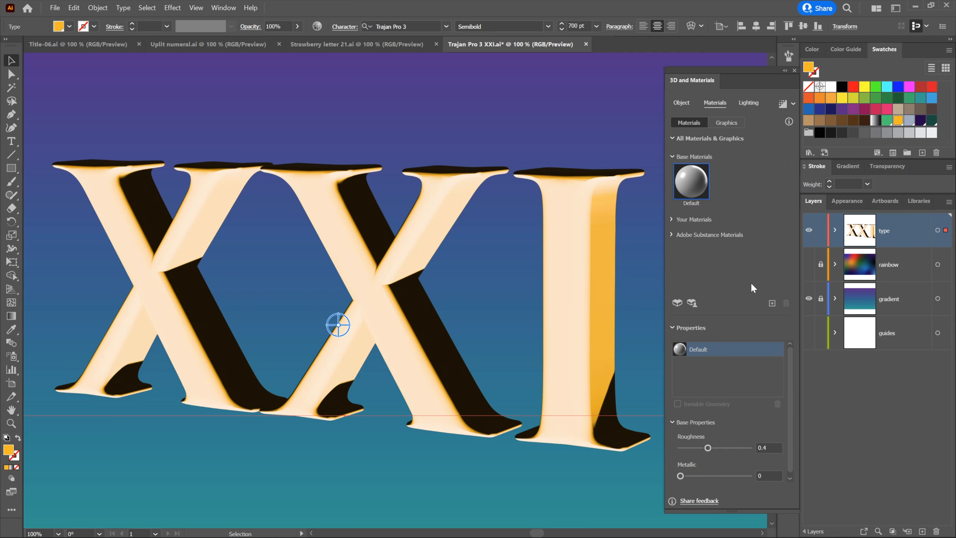
Step: Switch to Illustrator and apply the Car Iridescent Paint material from Your Materials to the XXI lettering
click(772, 303)
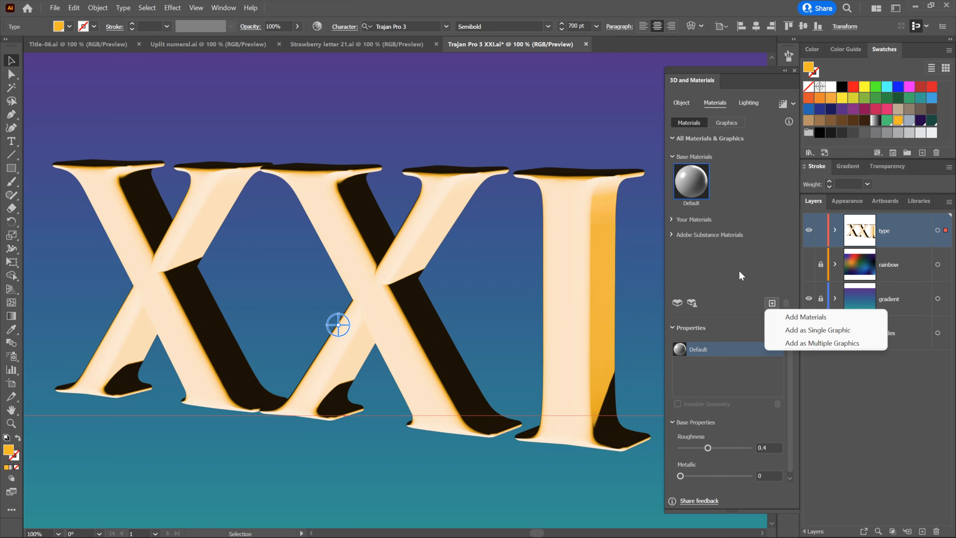
click(734, 257)
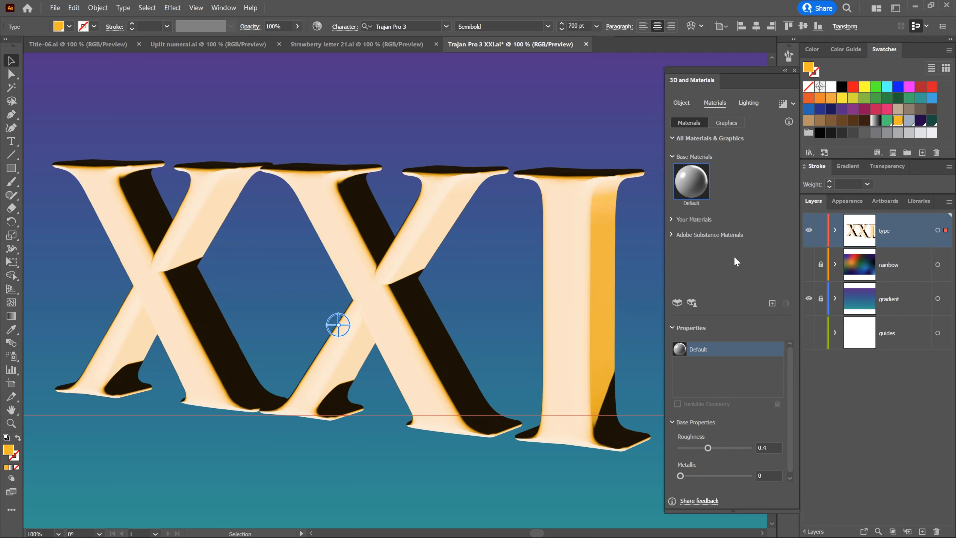
click(671, 217)
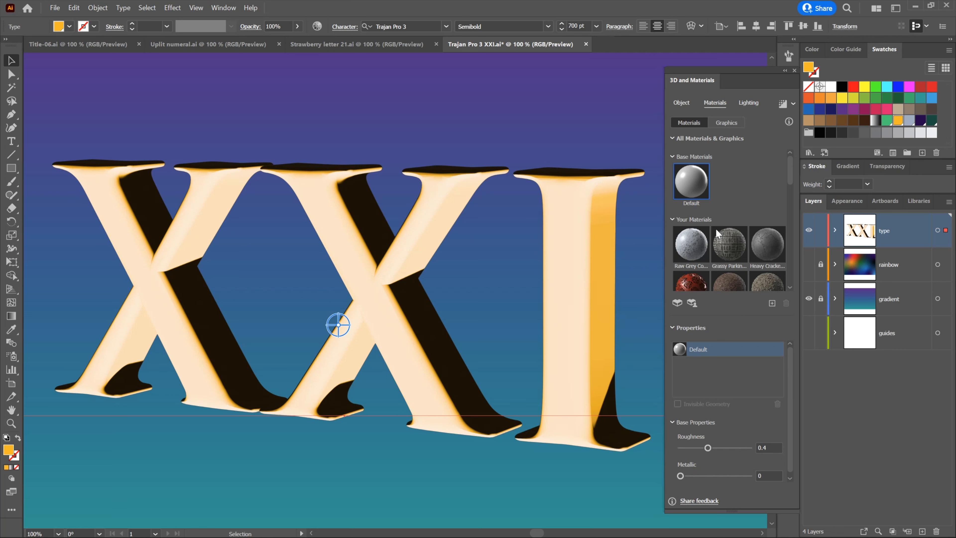
scroll(790, 273, down, 3)
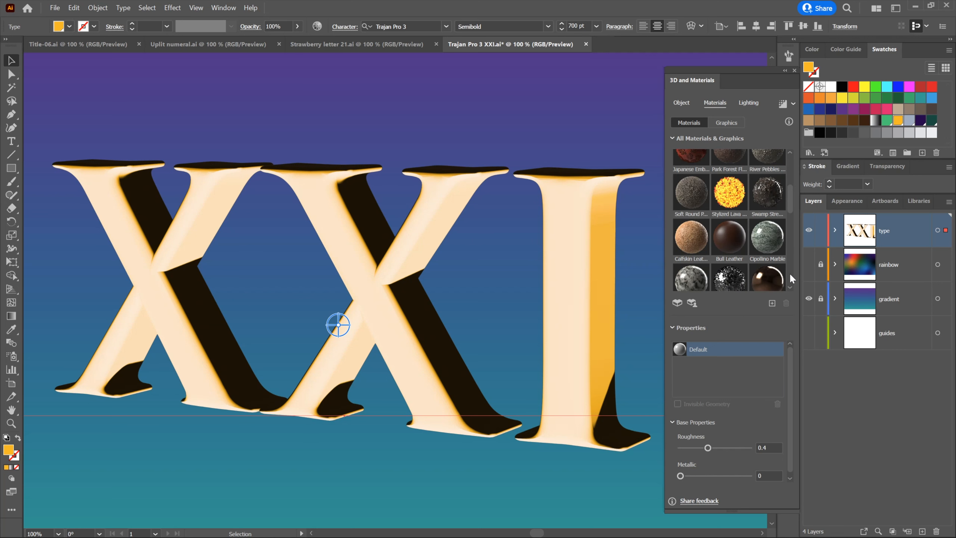
scroll(789, 273, down, 3)
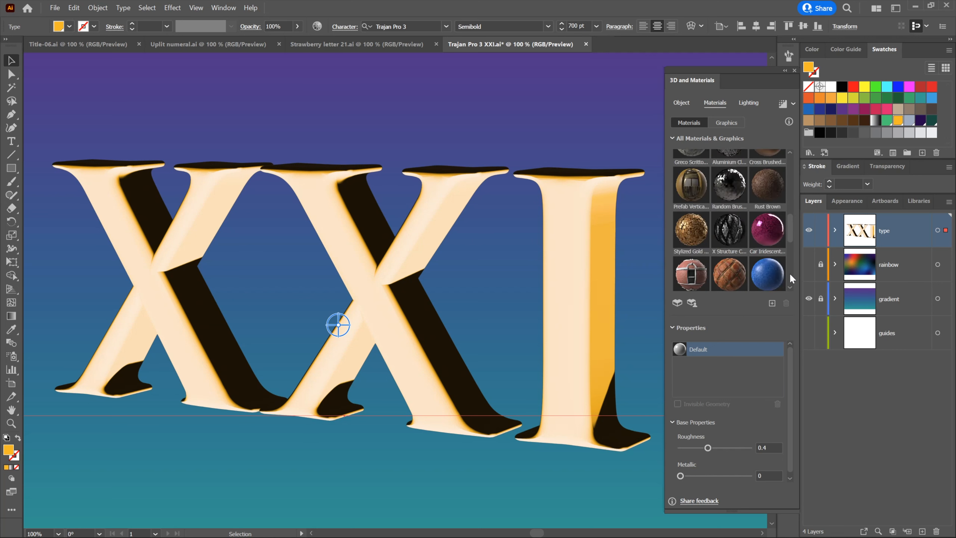
click(770, 233)
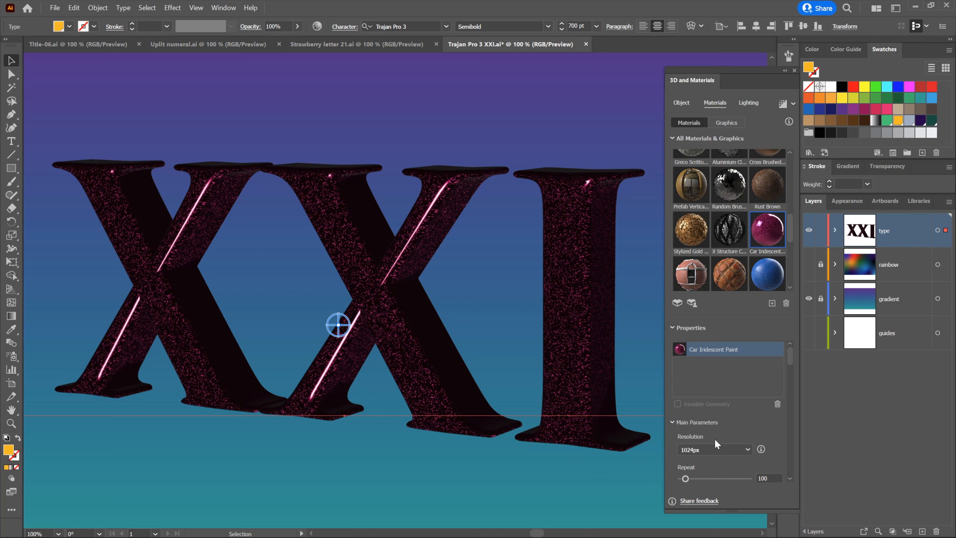
Step: Change the paint material's main color by setting its hue to 260°
click(790, 467)
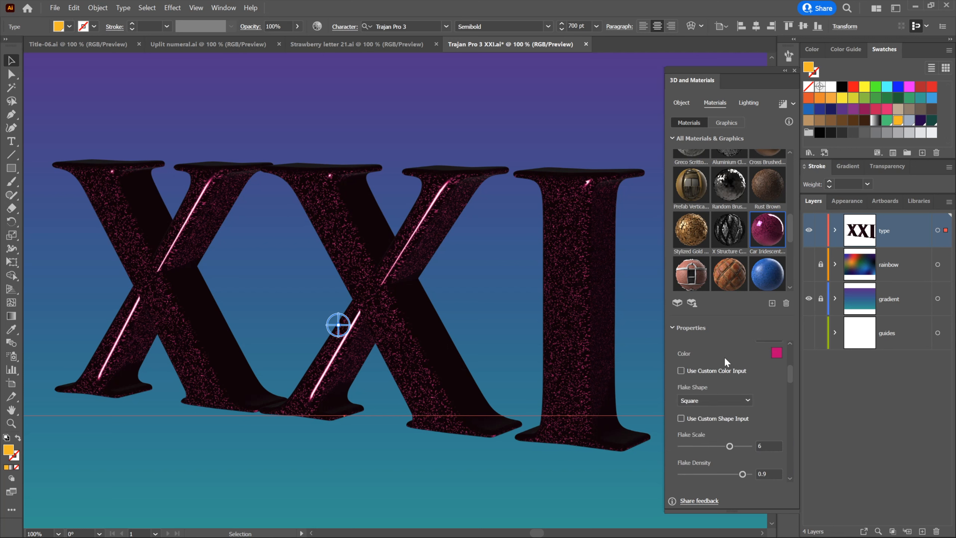
click(776, 355)
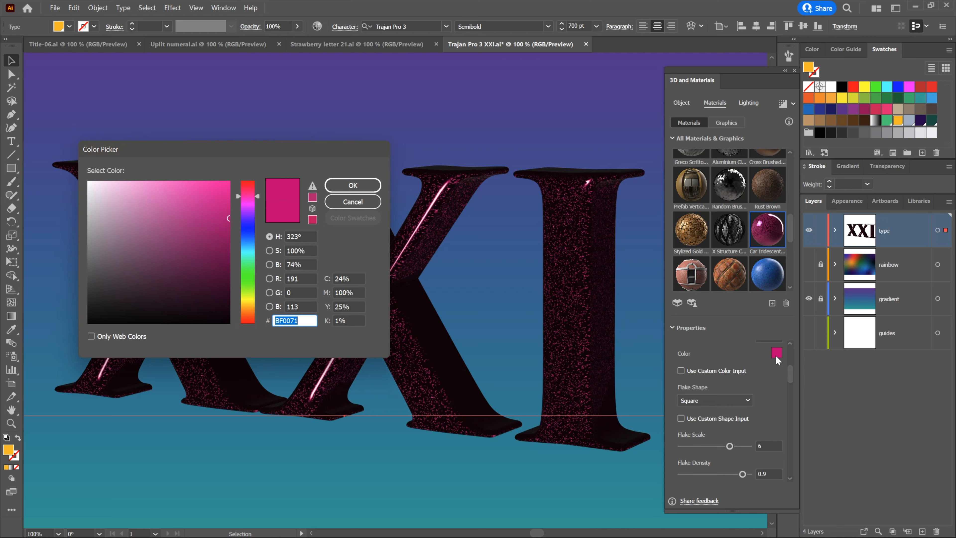
click(311, 236)
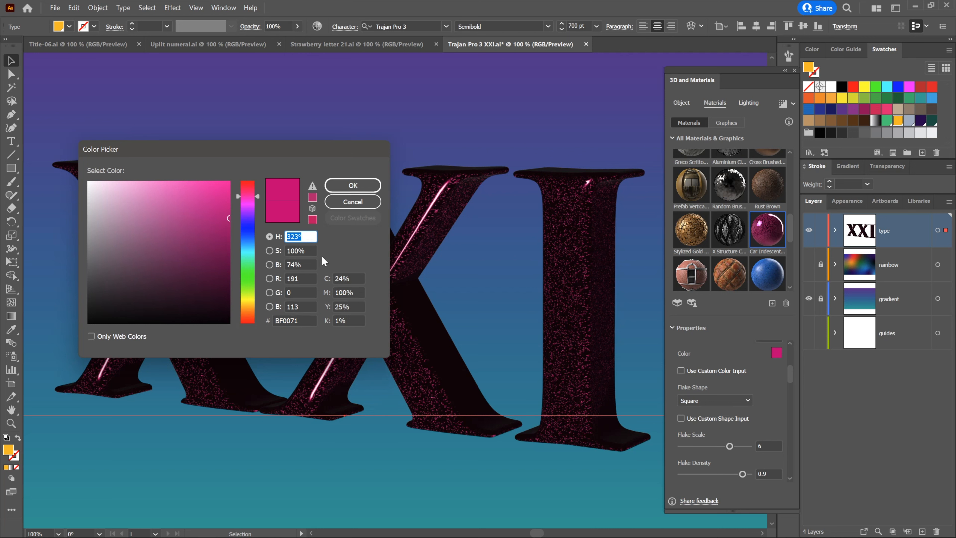
text(260)
key(Tab)
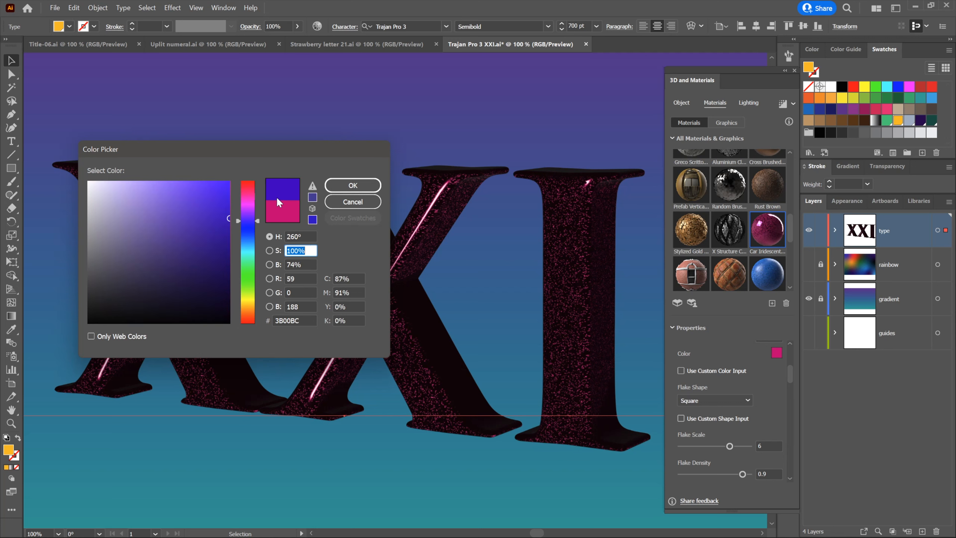
click(348, 190)
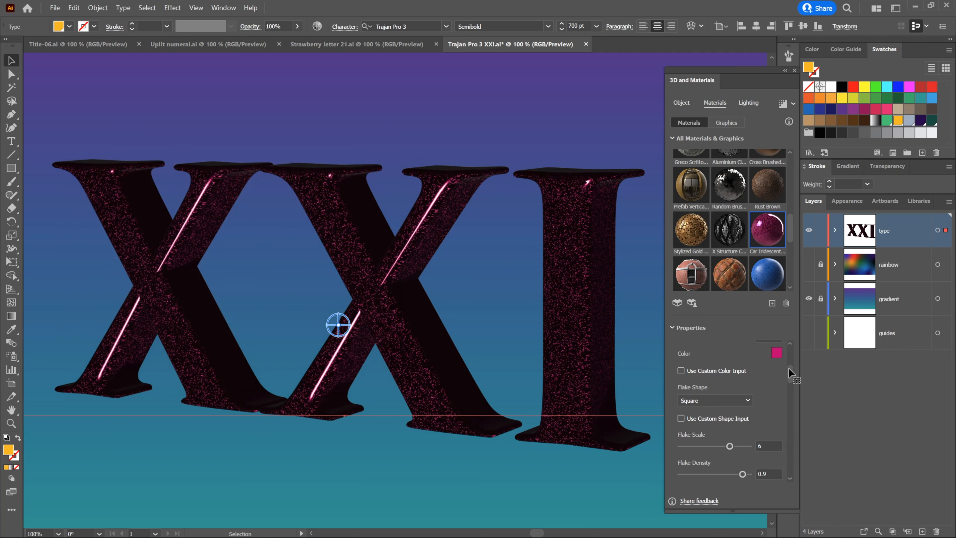
Step: Reduce the paint material's flake scale to 4
click(790, 478)
click(792, 478)
click(792, 477)
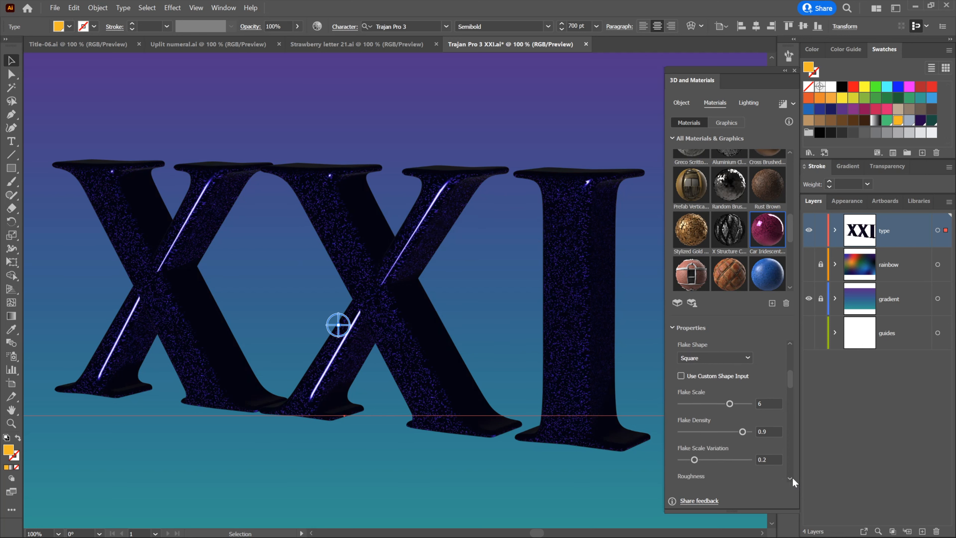
click(792, 478)
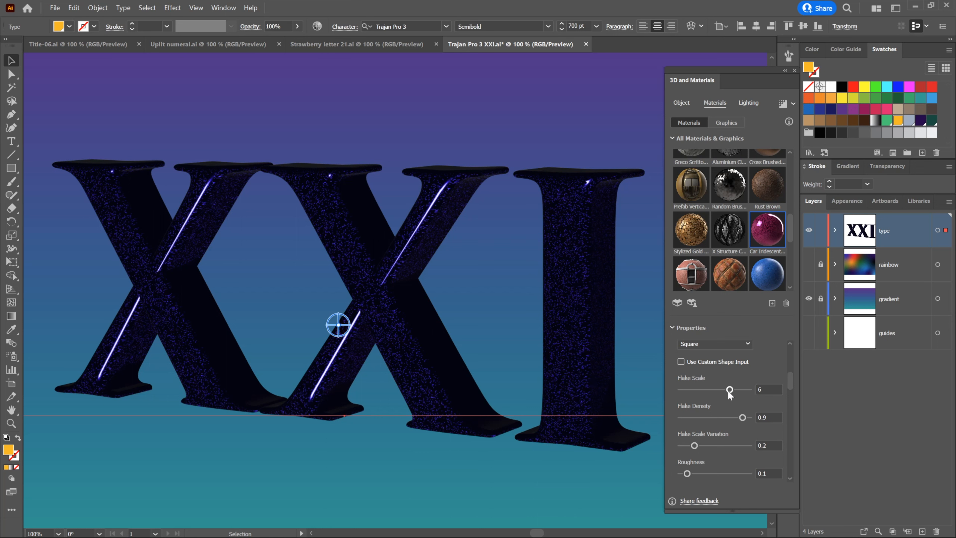
drag(729, 390, 719, 390)
click(771, 390)
key(Down)
key(Tab)
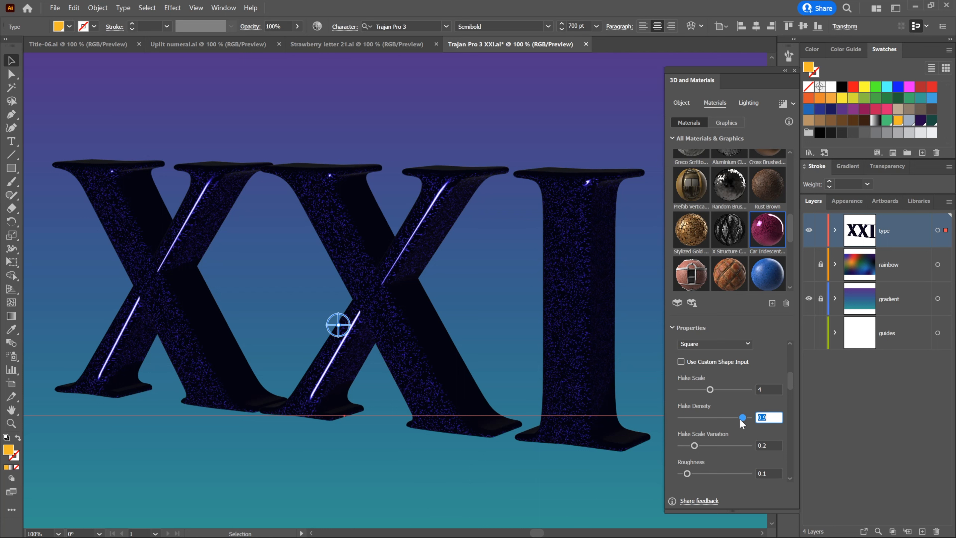
Step: Set both the flake density and the flake scale variation to 1
drag(741, 418, 694, 418)
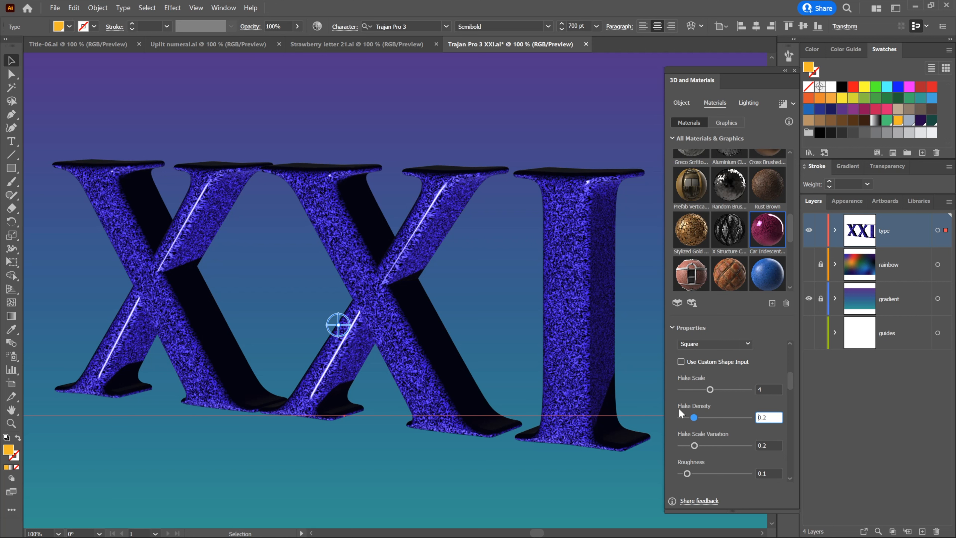
drag(694, 418, 730, 420)
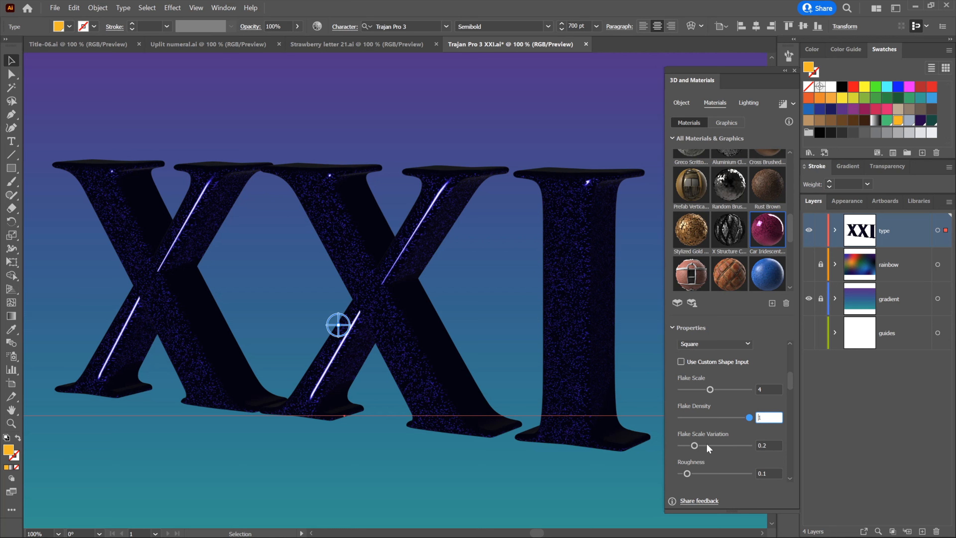
drag(695, 446, 768, 452)
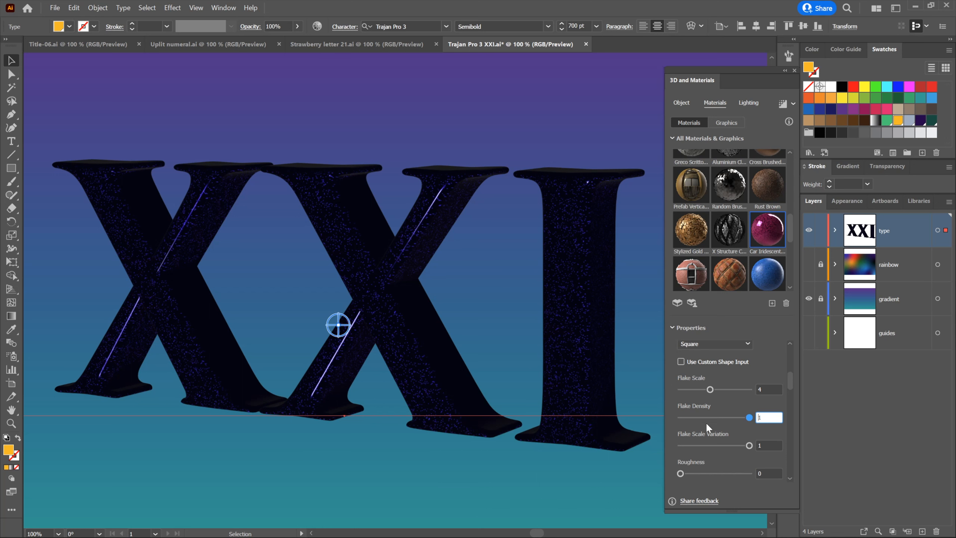
Step: Set the flake roughness of the paint material to 0.3
click(763, 471)
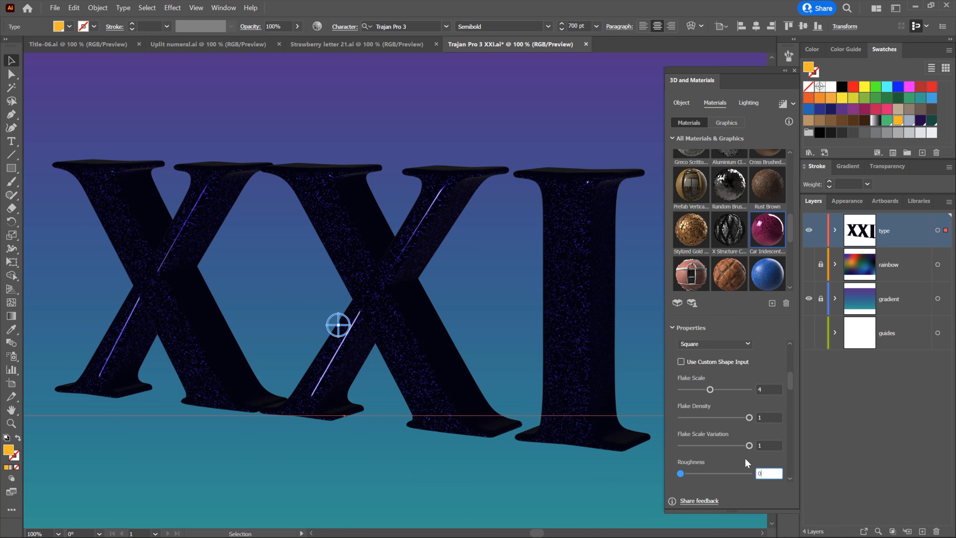
key(Up)
key(Up)
key(Up)
key(Return)
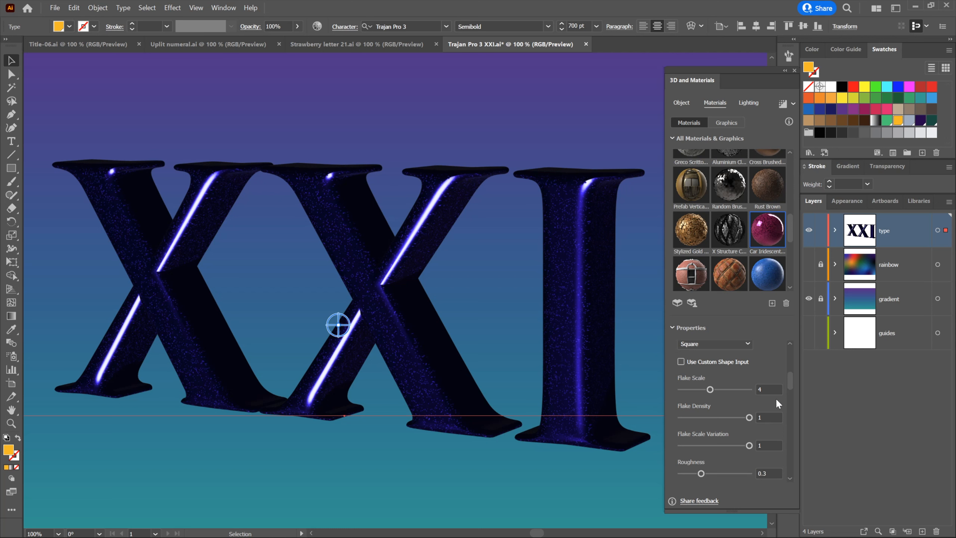
Step: Set the hue shift in the paint material's technical parameters to 0.25
drag(788, 378, 795, 438)
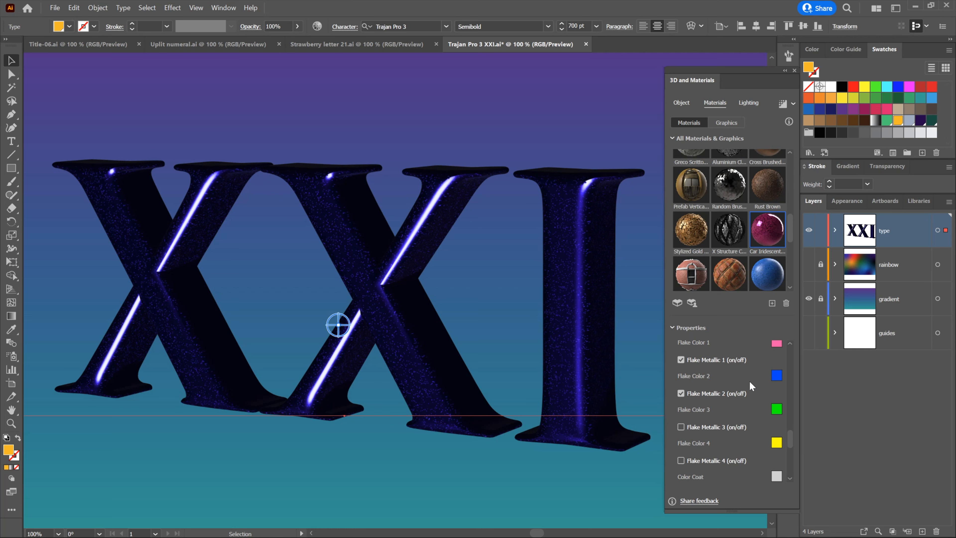
drag(790, 437, 789, 457)
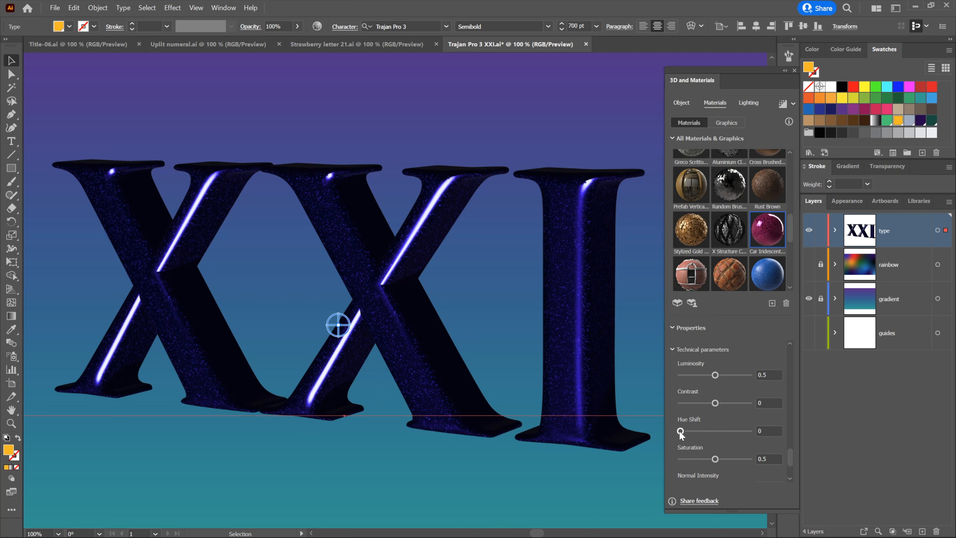
drag(681, 432, 719, 435)
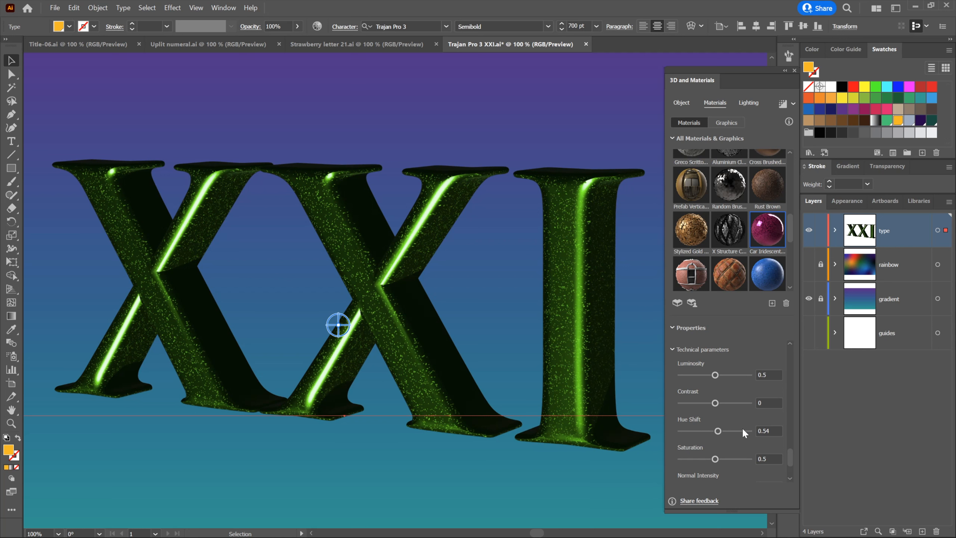
drag(762, 431, 775, 431)
text(25)
key(Return)
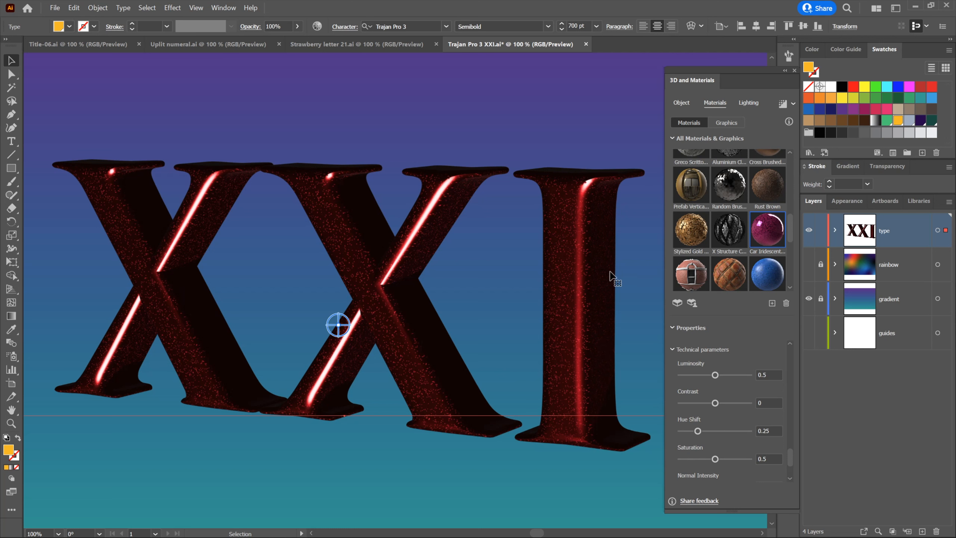
Step: Enable ray tracing, accept the document raster effects settings, and render the lettering at High quality without noise reduction
click(793, 107)
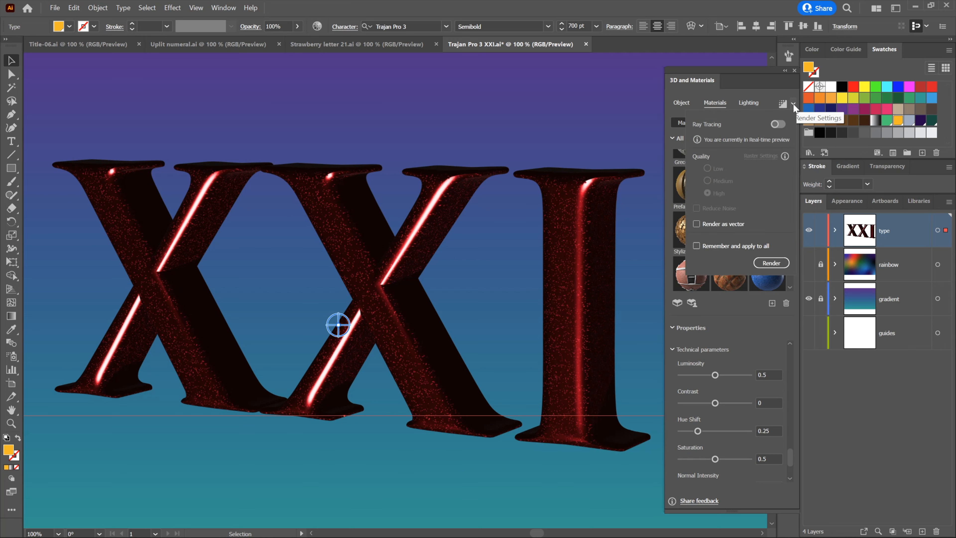
click(779, 124)
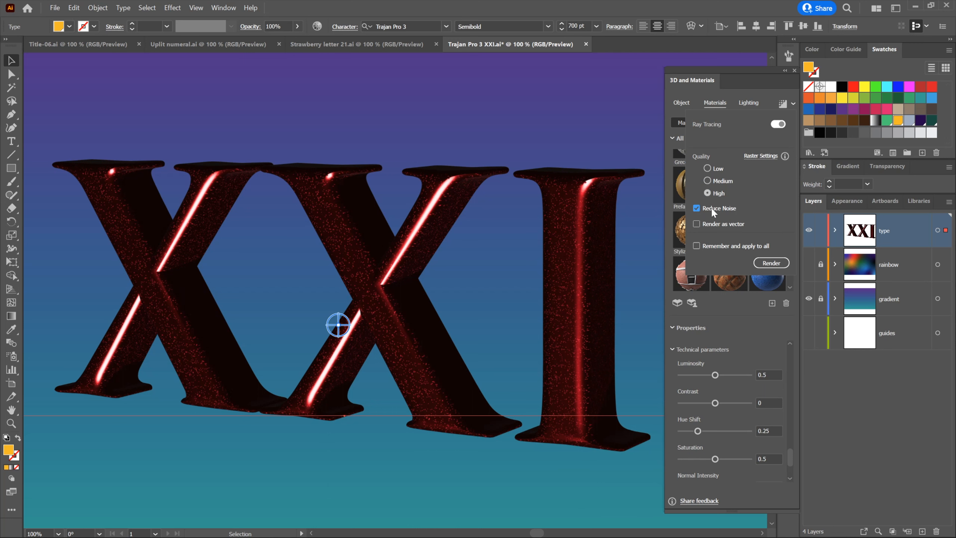
click(754, 156)
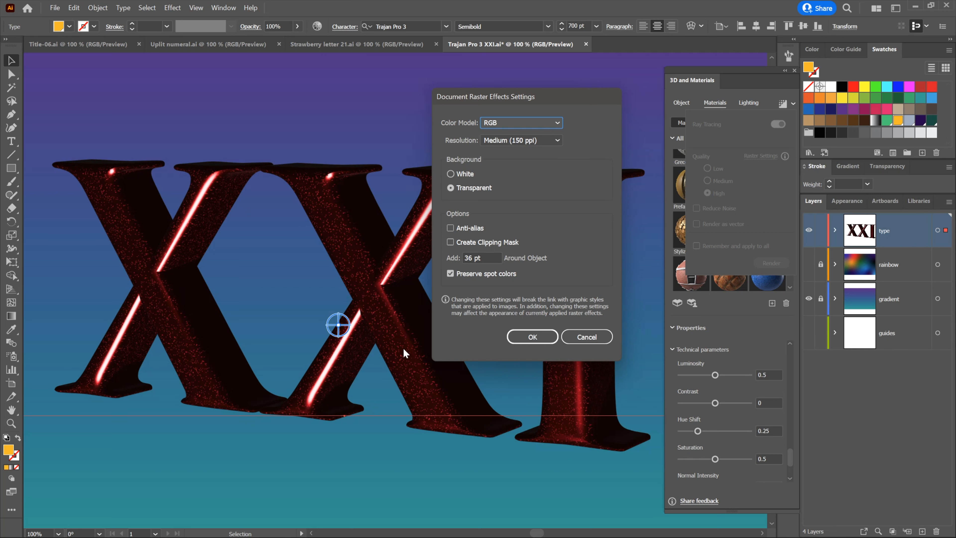
click(513, 340)
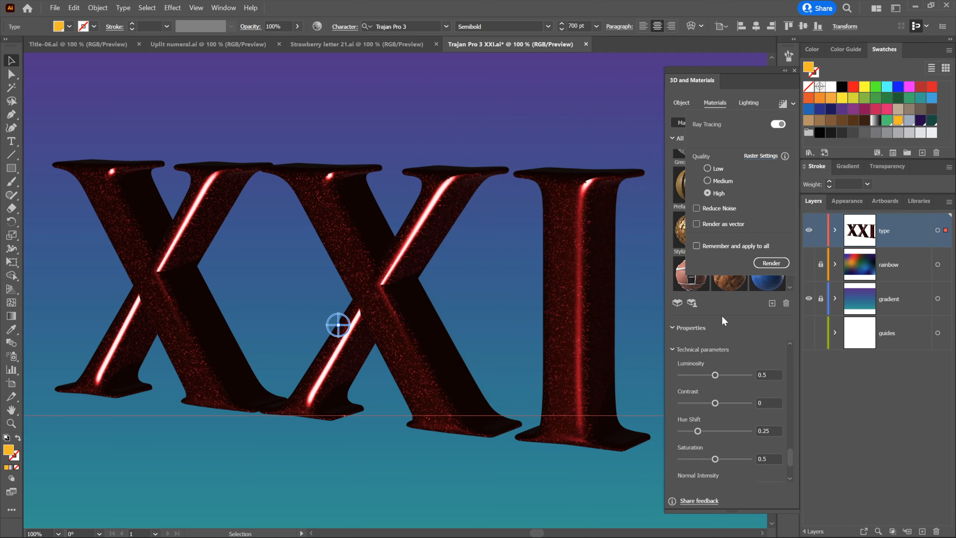
click(764, 264)
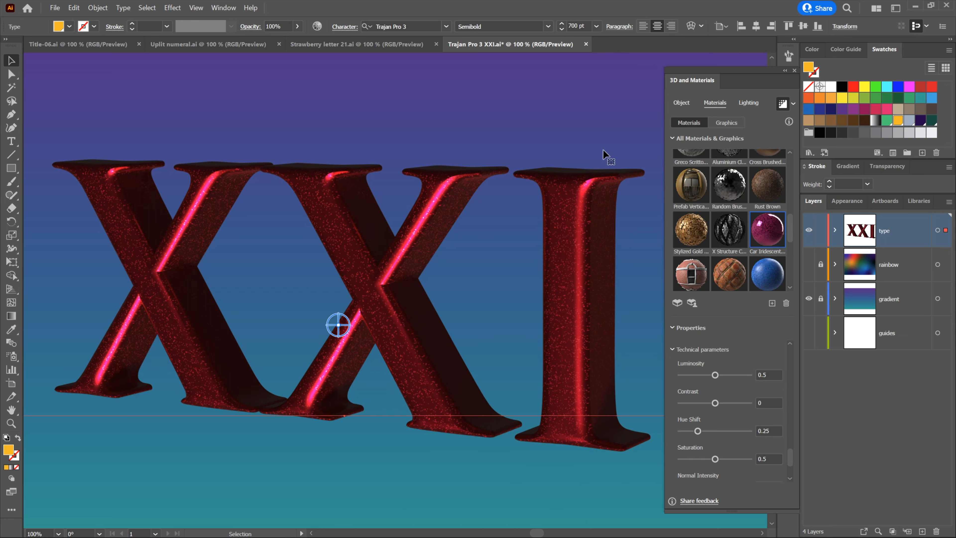
Step: In the lighting settings, return the lettering to real-time preview and turn on shadows positioned Below Object
click(745, 108)
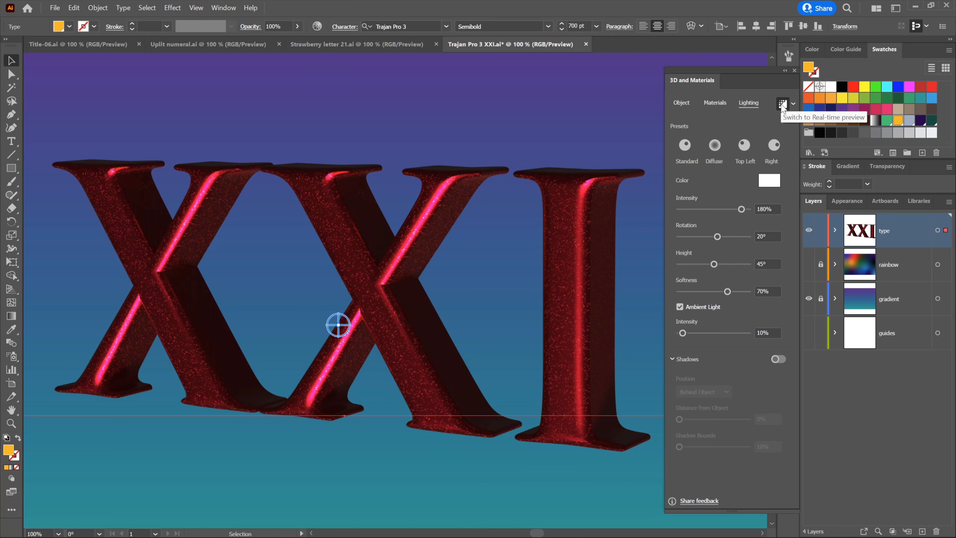
click(782, 103)
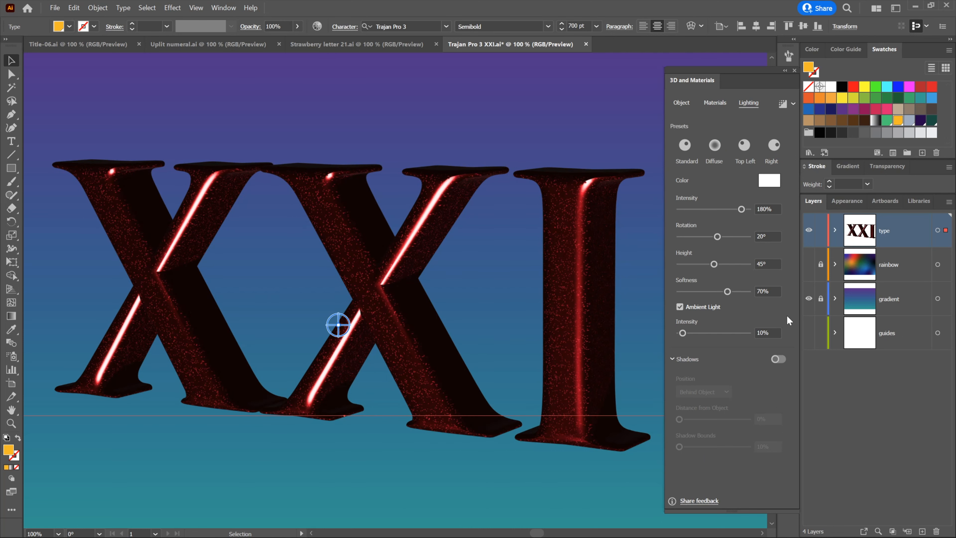
click(783, 362)
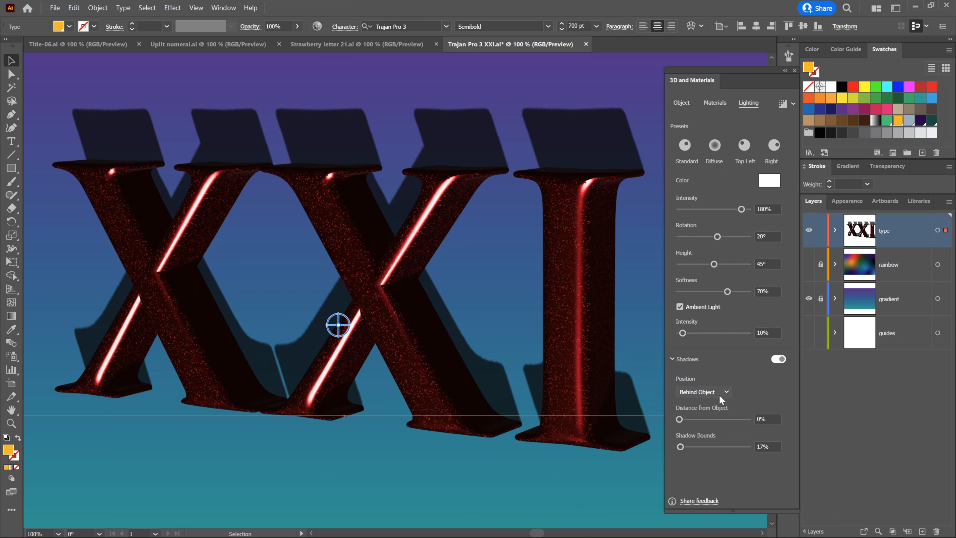
click(726, 392)
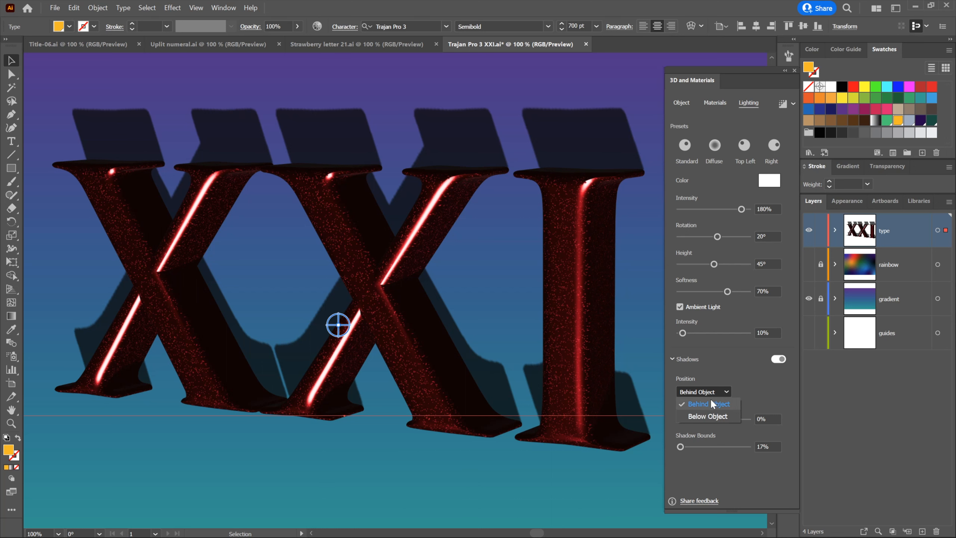
click(707, 416)
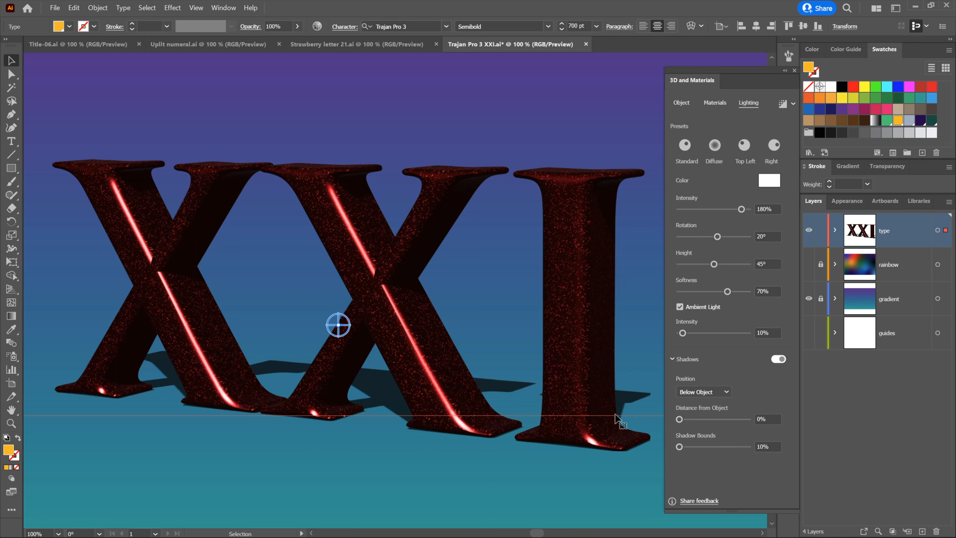
Step: Set the shadow's distance from the object to 5% and the shadow bounds to 100%
drag(773, 418, 754, 419)
text(5)
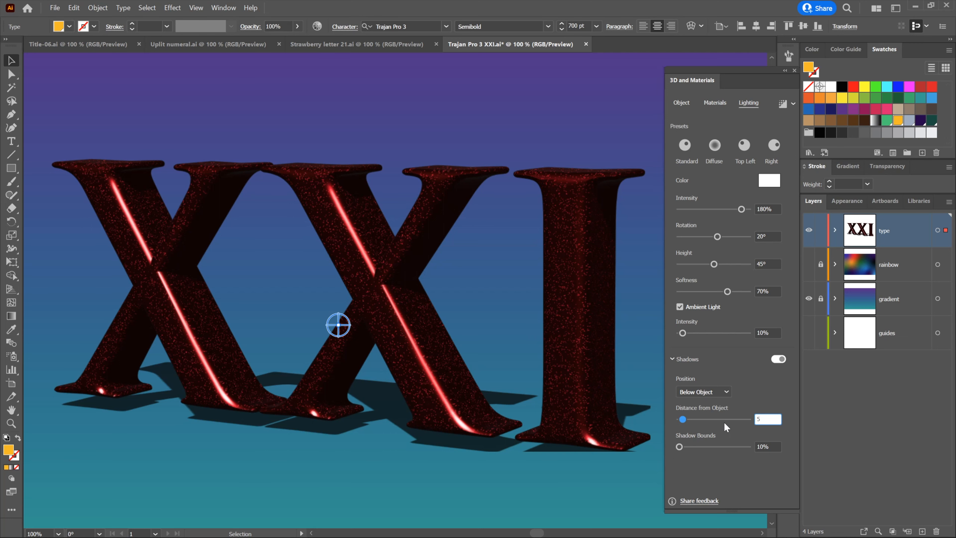
key(Tab)
text(1)
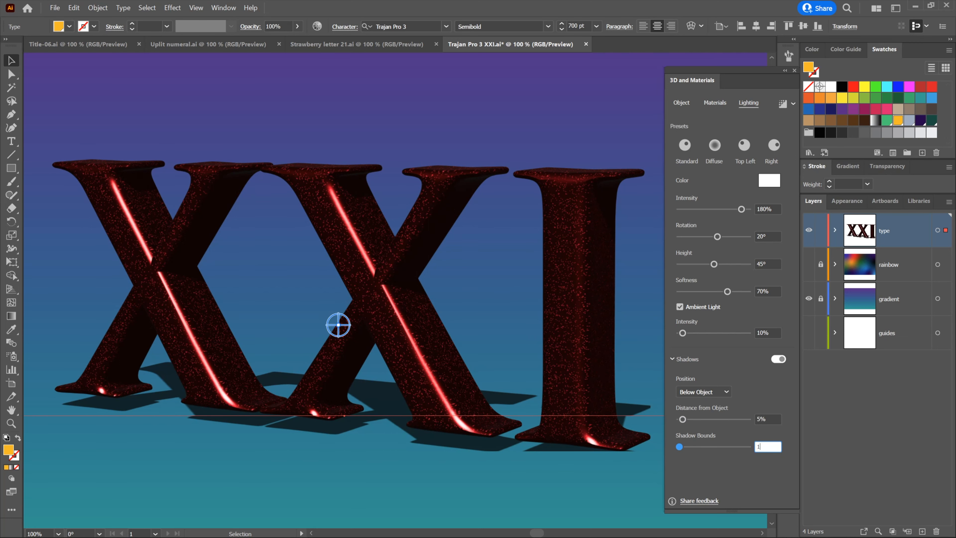
text(00)
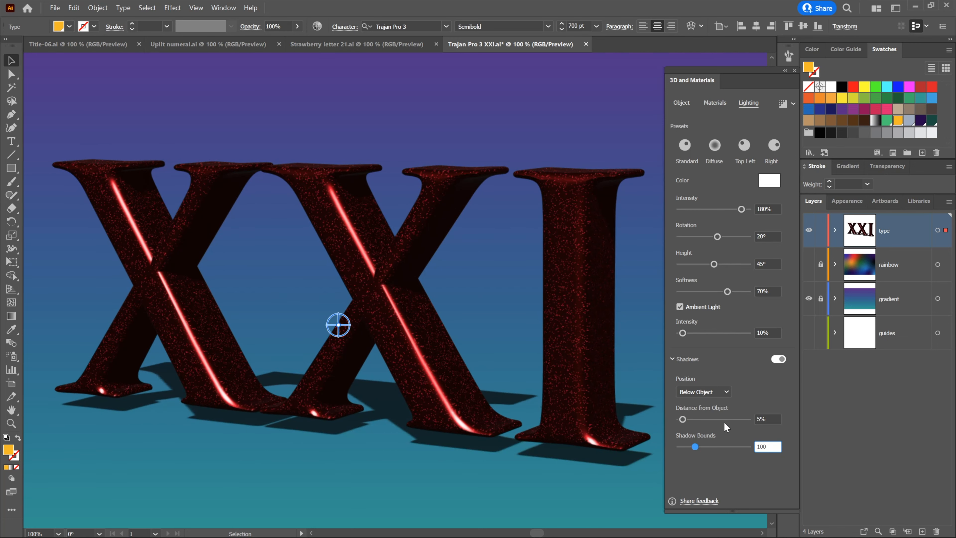
key(Return)
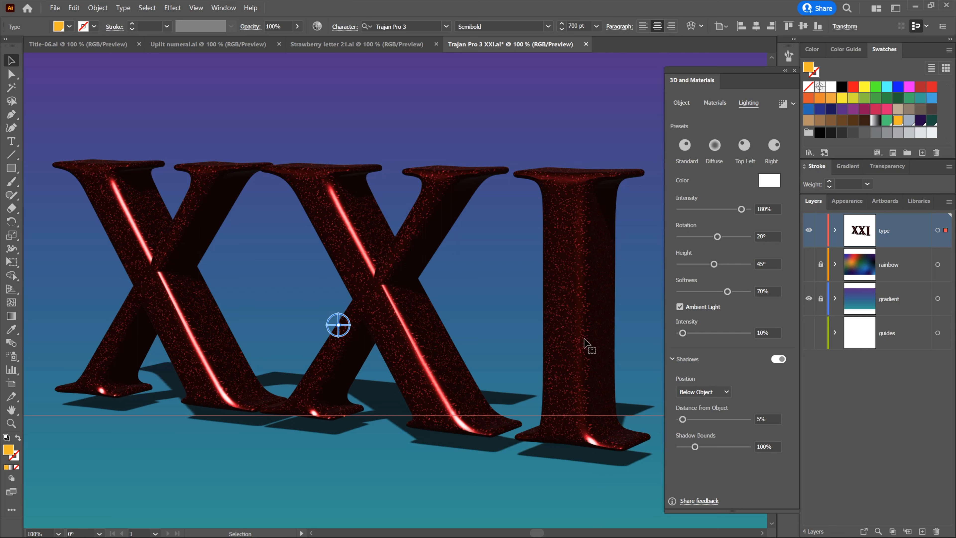
Step: Render the shadowed XXI lettering with ray tracing again
click(783, 104)
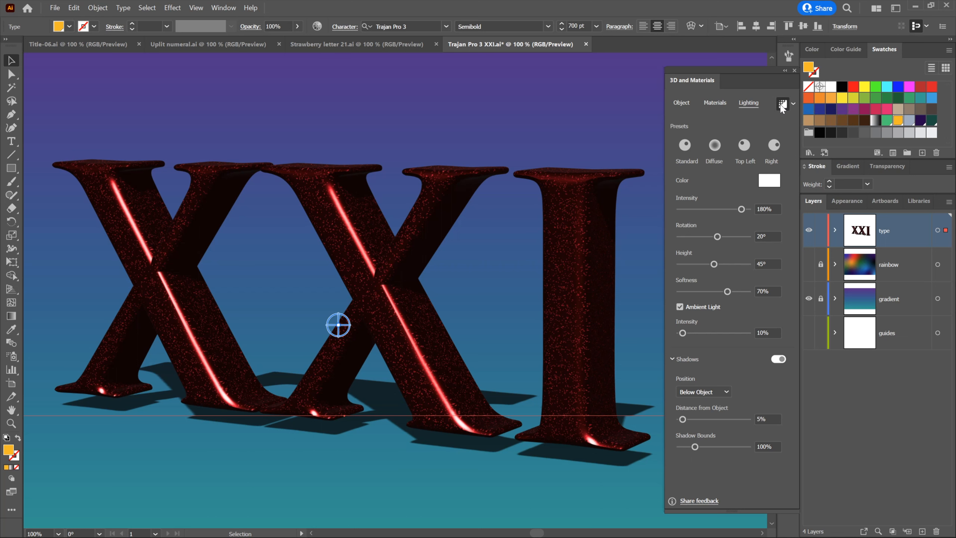